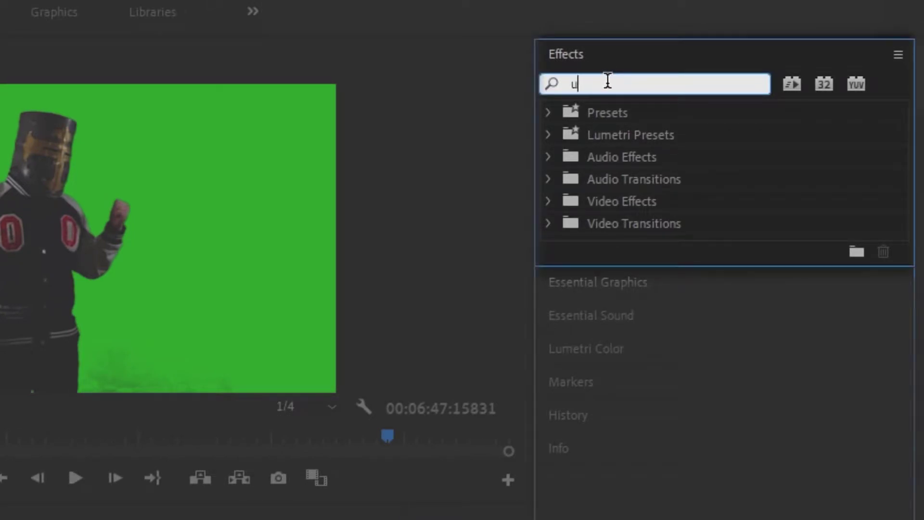
type("ltra")
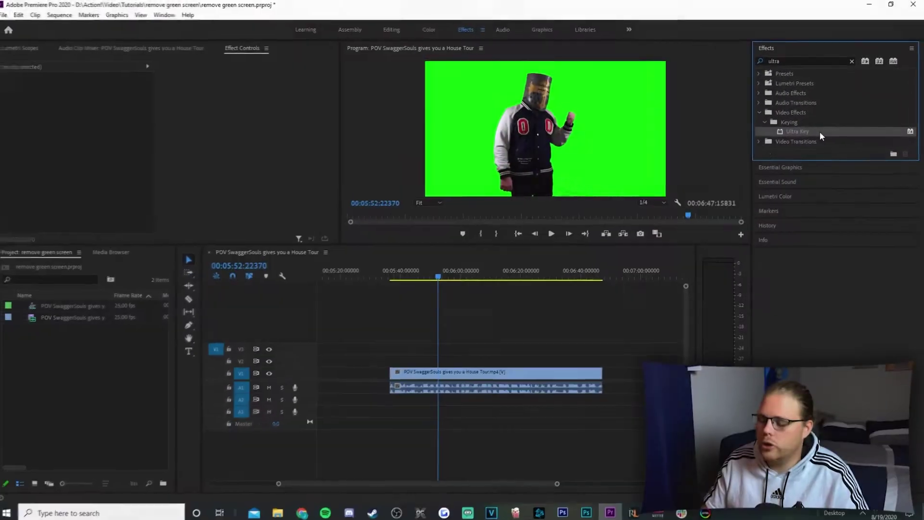
- Drag the Ultra Key effect onto the green-screen clip on the V2 track
left_click_drag(686, 246, 504, 368)
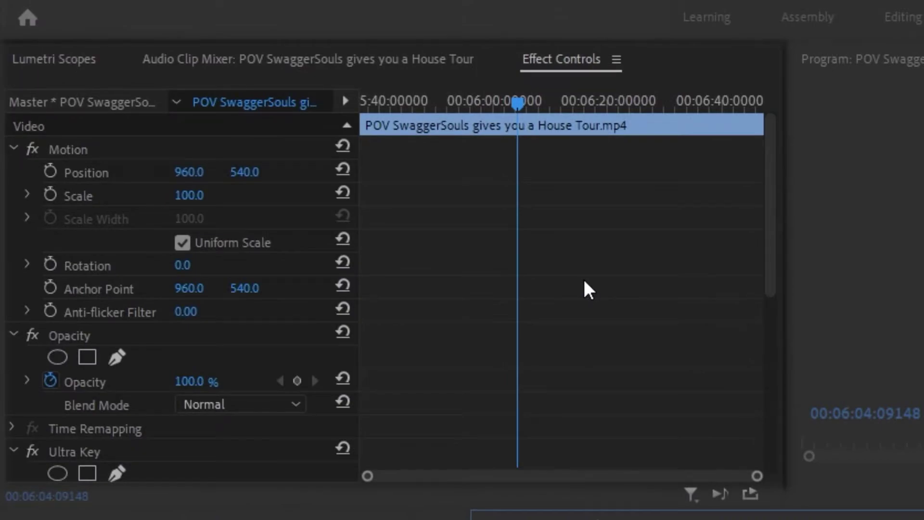
scroll(255, 152, "down", 2)
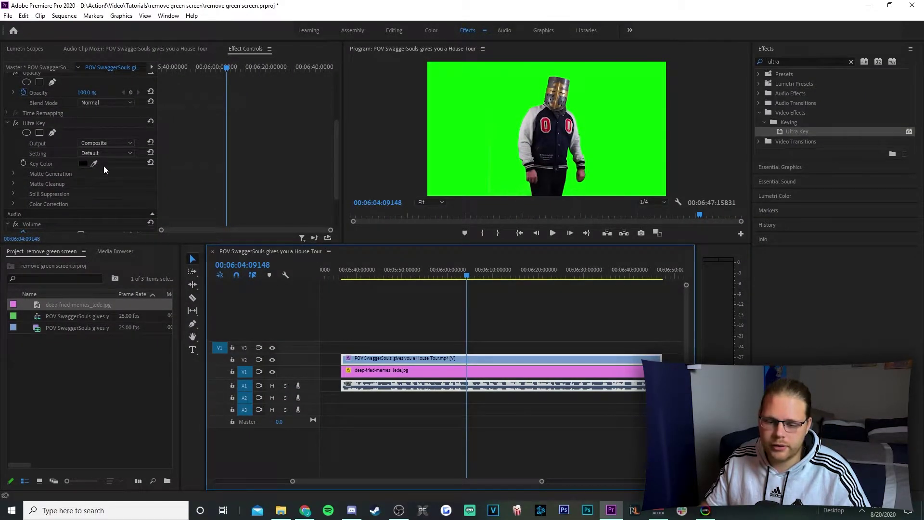
- Pick the Key Color eyedropper in Ultra Key to start sampling the green to remove
left_click(95, 163)
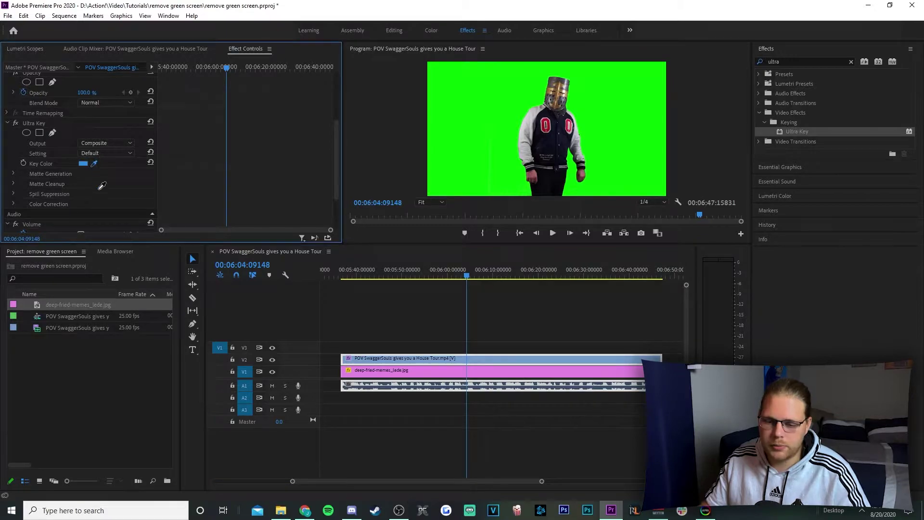
left_click(473, 90)
key("space")
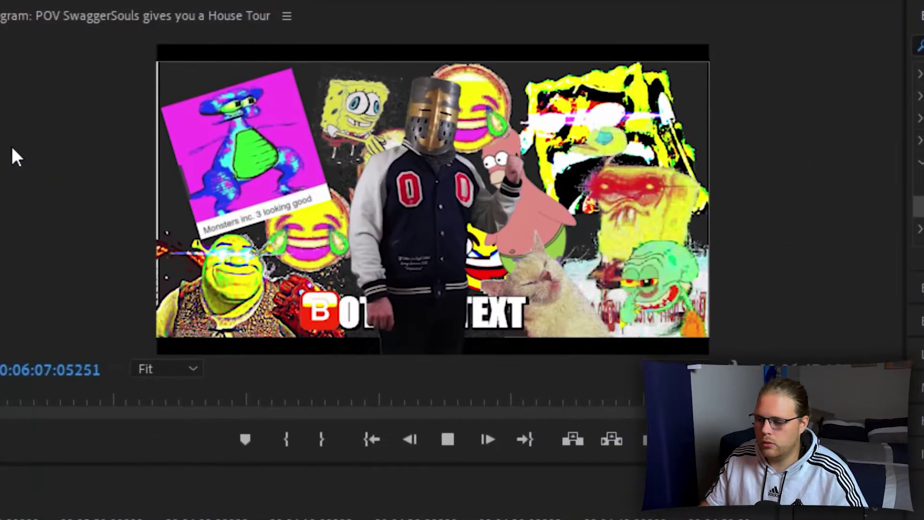